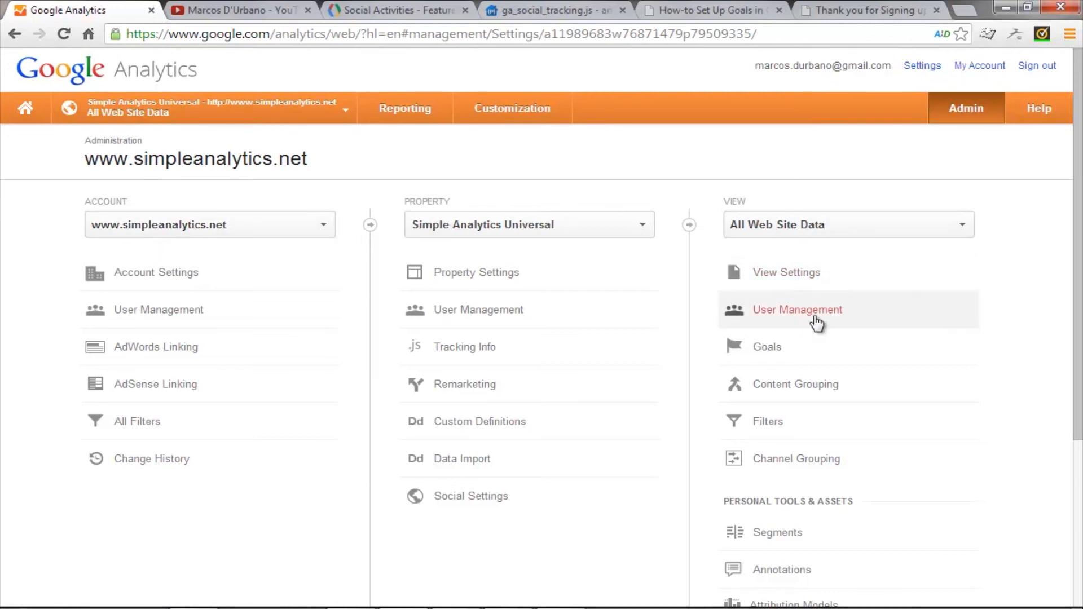
Step: Open the view's Goals settings and examine the templates offered for a new goal, leaving without creating one
{"action": "left_click", "coordinate": [775, 355]}
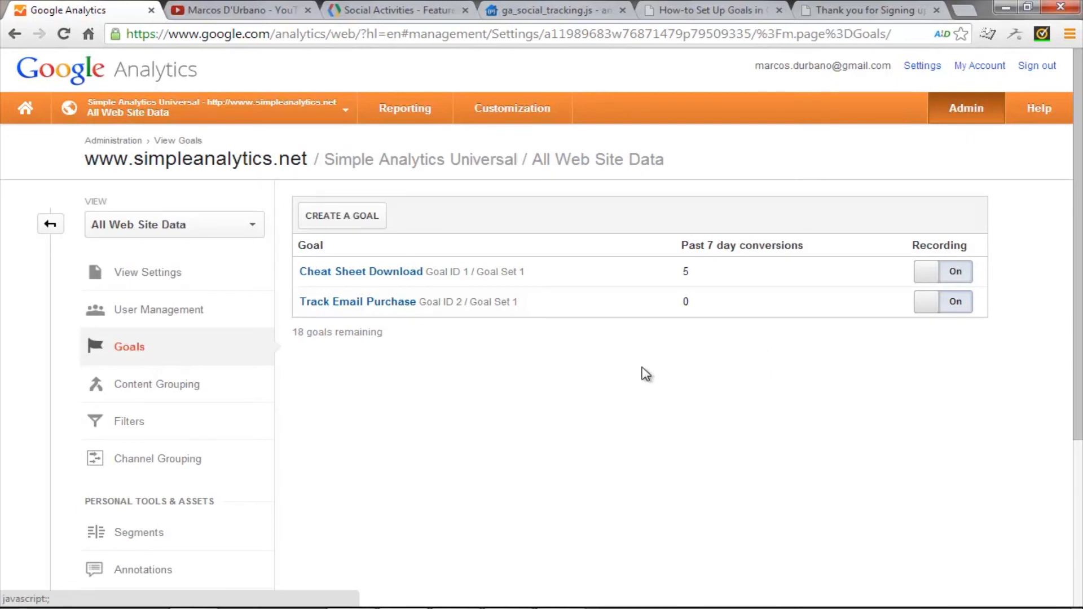
{"action": "left_click", "coordinate": [365, 217]}
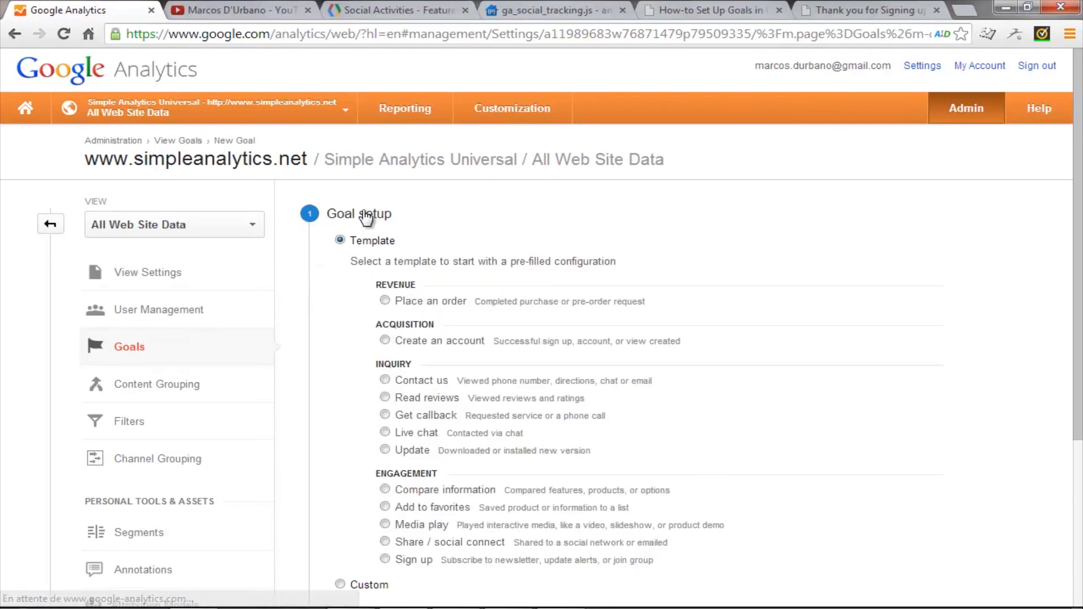
{"action": "scroll", "coordinate": [410, 246], "scroll_direction": "down", "scroll_amount": 3}
{"action": "scroll", "coordinate": [412, 251], "scroll_direction": "down", "scroll_amount": 2}
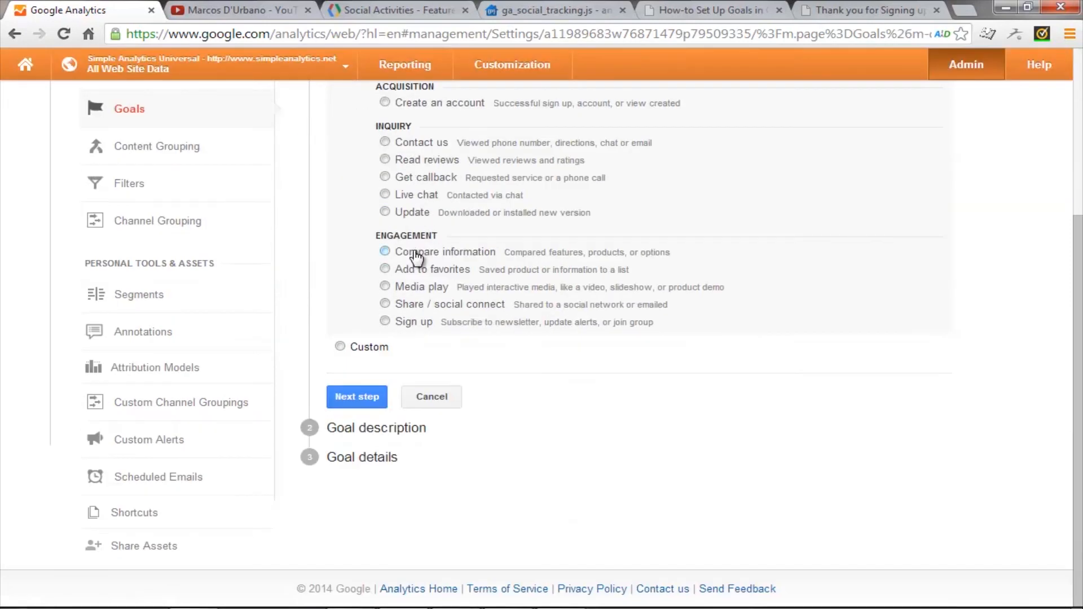
{"action": "scroll", "coordinate": [416, 256], "scroll_direction": "up", "scroll_amount": 5}
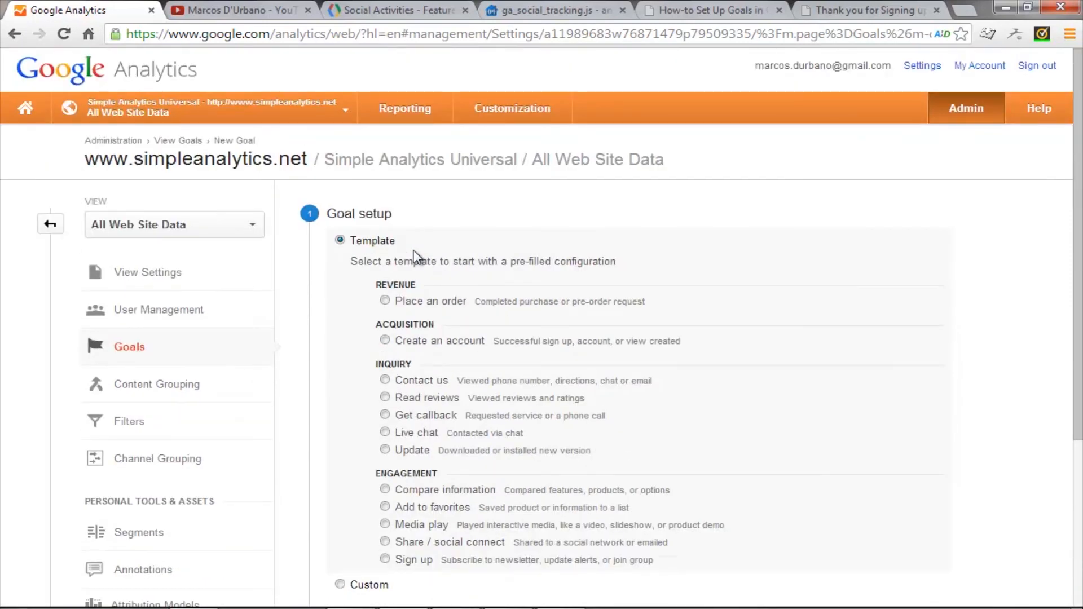
{"action": "scroll", "coordinate": [415, 257], "scroll_direction": "down", "scroll_amount": 5}
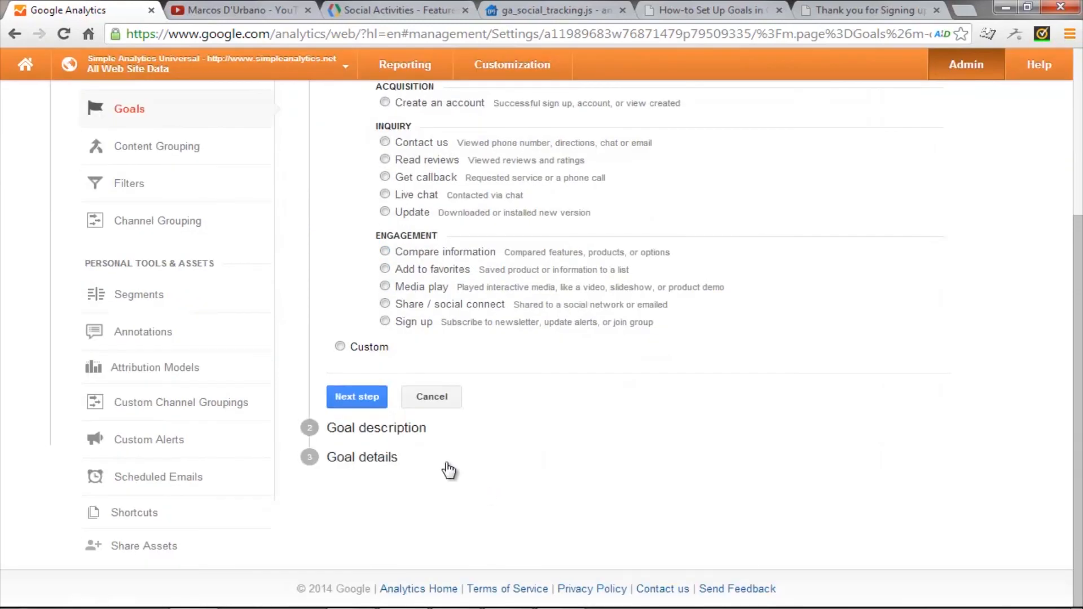
{"action": "left_click", "coordinate": [433, 398]}
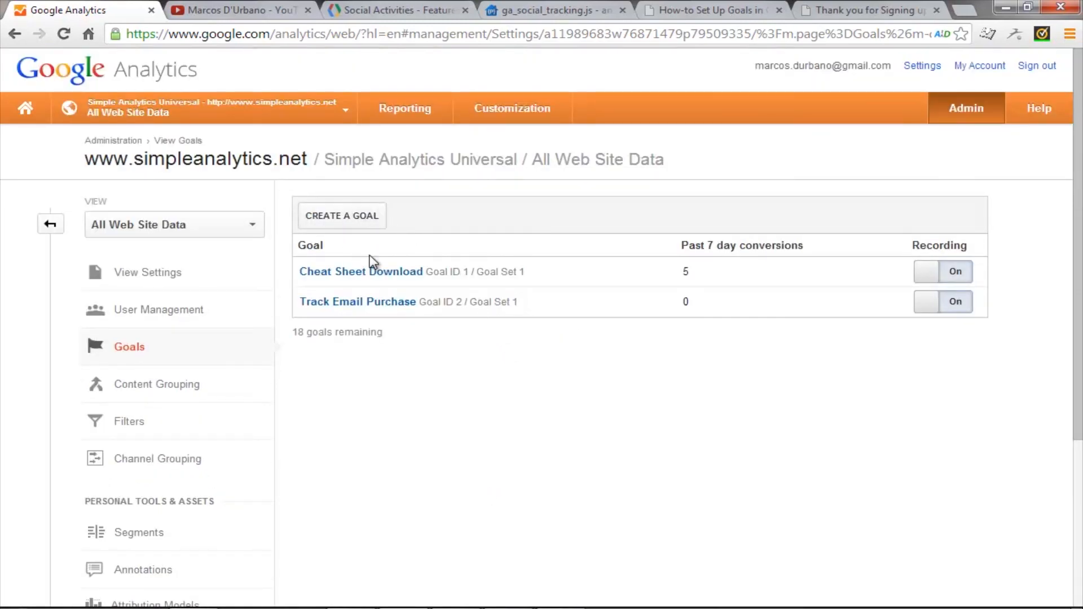
Step: Open the Cheat Sheet Download goal and review its Custom setup and Destination type through to the goal details
{"action": "left_click", "coordinate": [381, 273]}
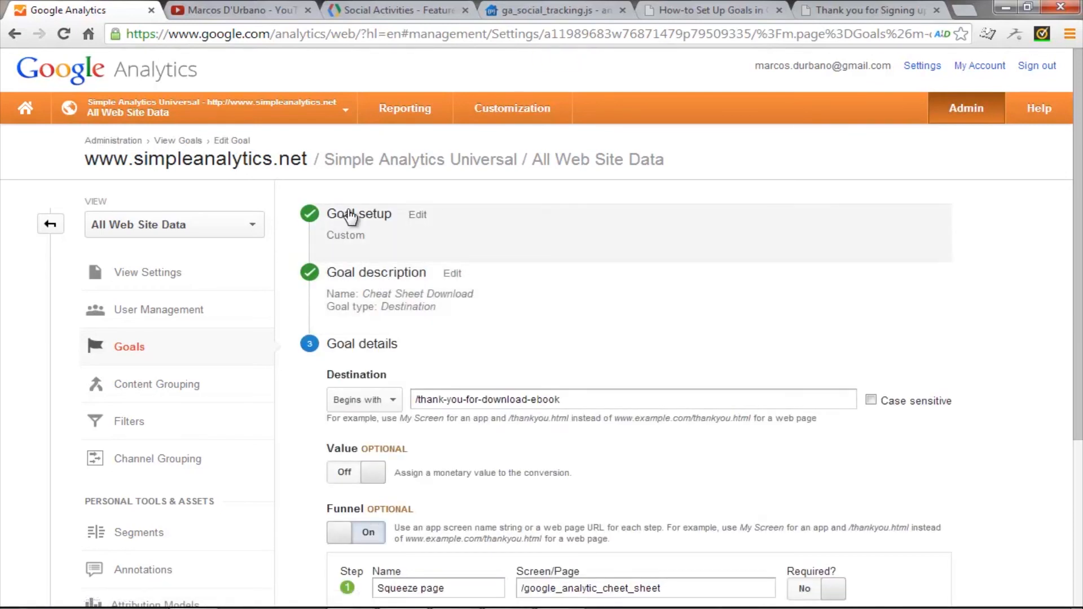
{"action": "left_click", "coordinate": [418, 214]}
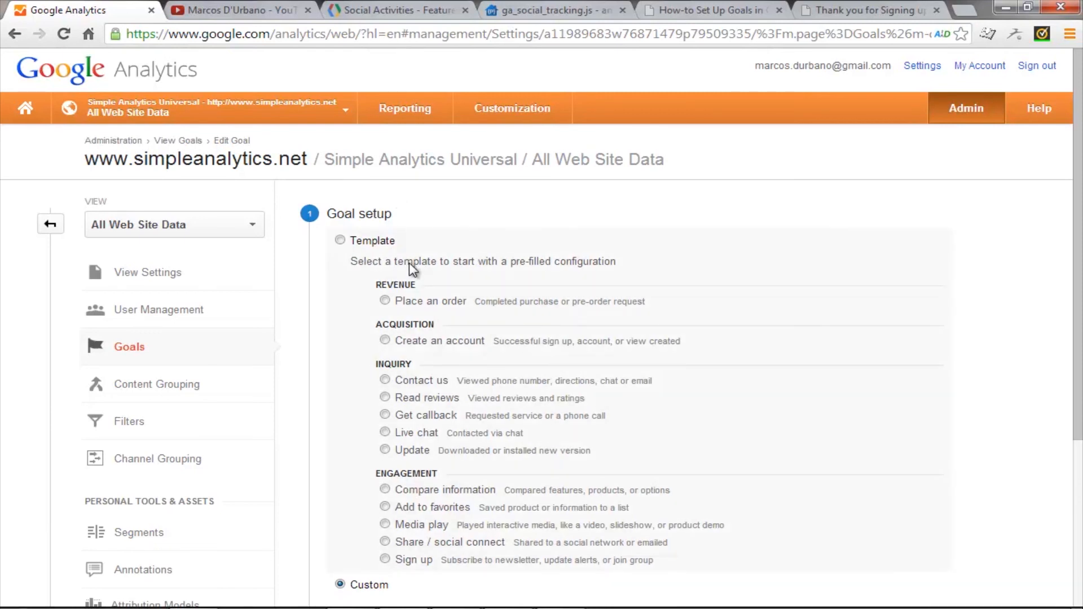
{"action": "scroll", "coordinate": [409, 262], "scroll_direction": "down", "scroll_amount": 1}
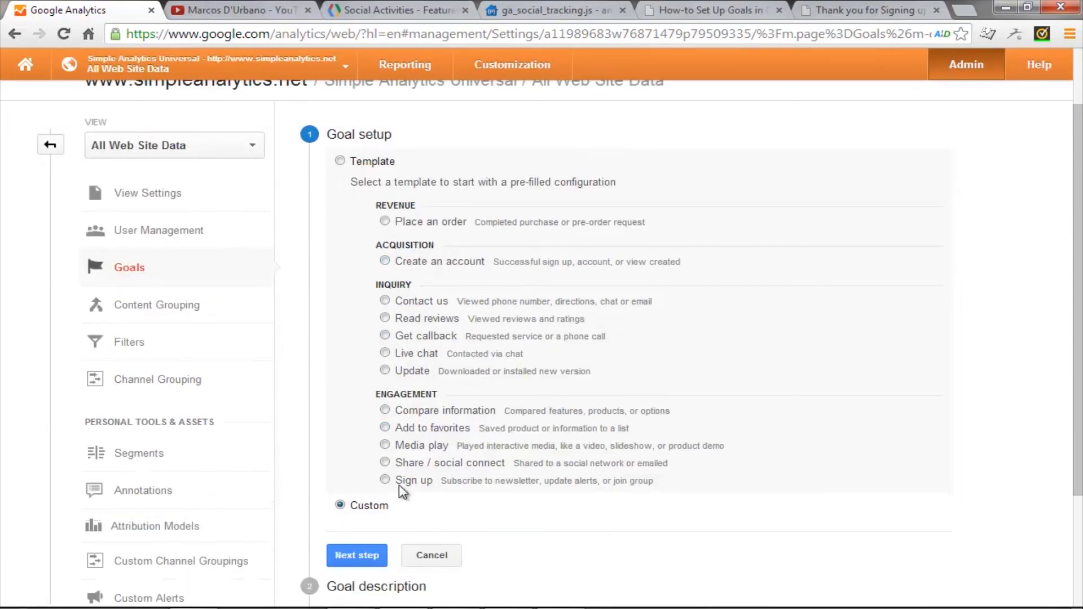
{"action": "left_click", "coordinate": [357, 557]}
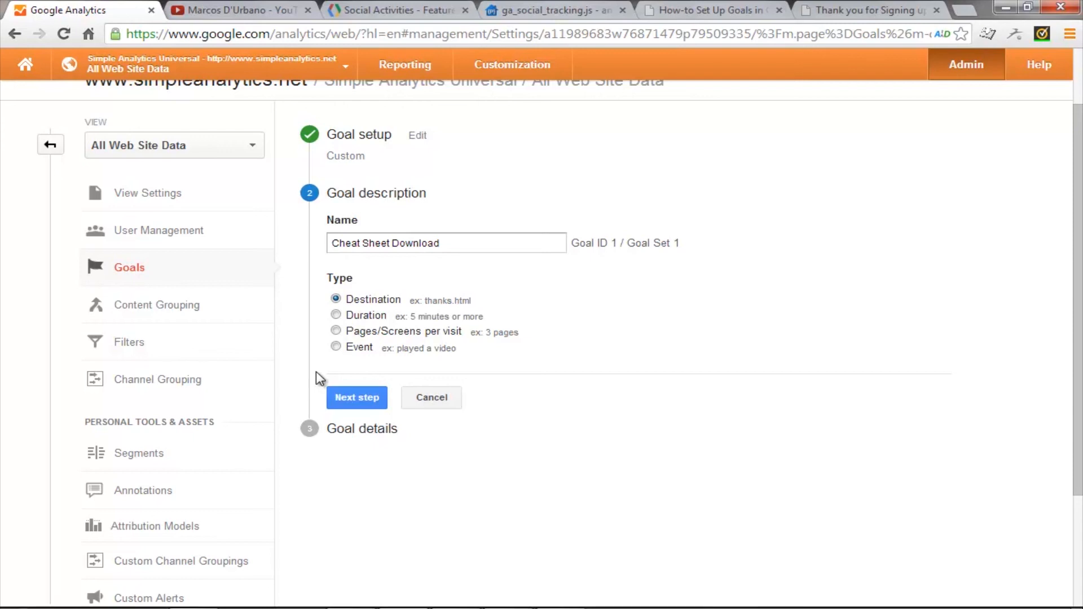
{"action": "left_click", "coordinate": [372, 396]}
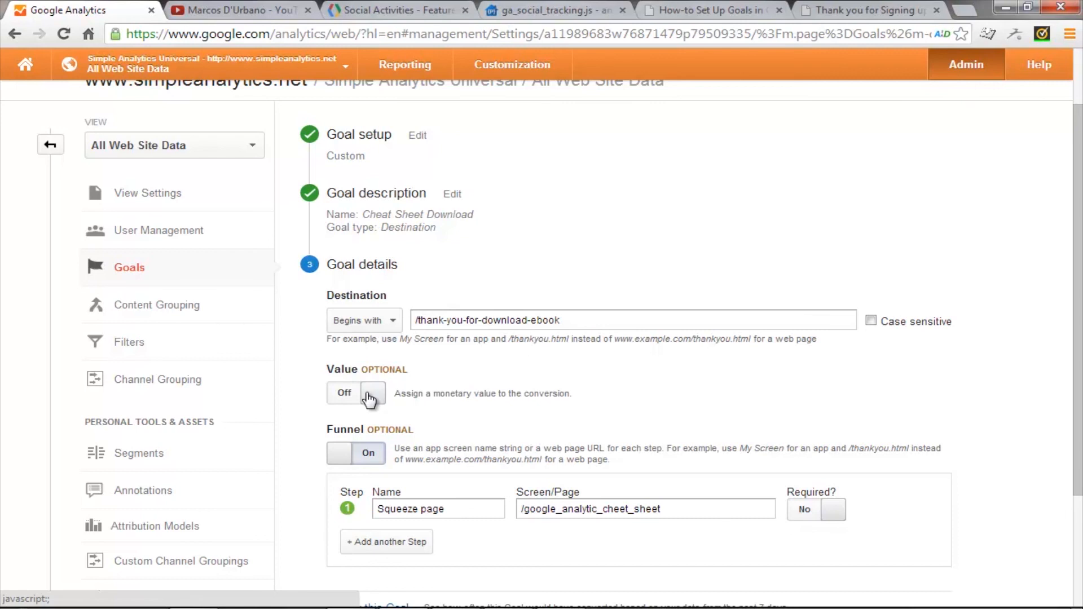
Step: Check the URL path of the ebook download thank-you page and return to the goal details
{"action": "left_click", "coordinate": [840, 12]}
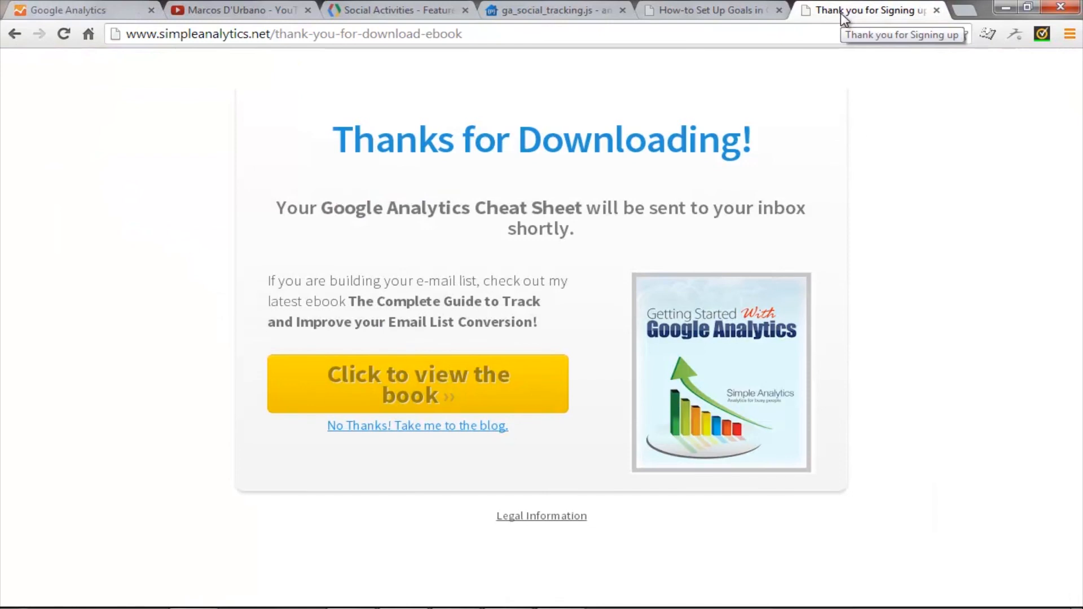
{"action": "double_click", "coordinate": [279, 34]}
{"action": "left_click_drag", "start_coordinate": [317, 34], "coordinate": [488, 52]}
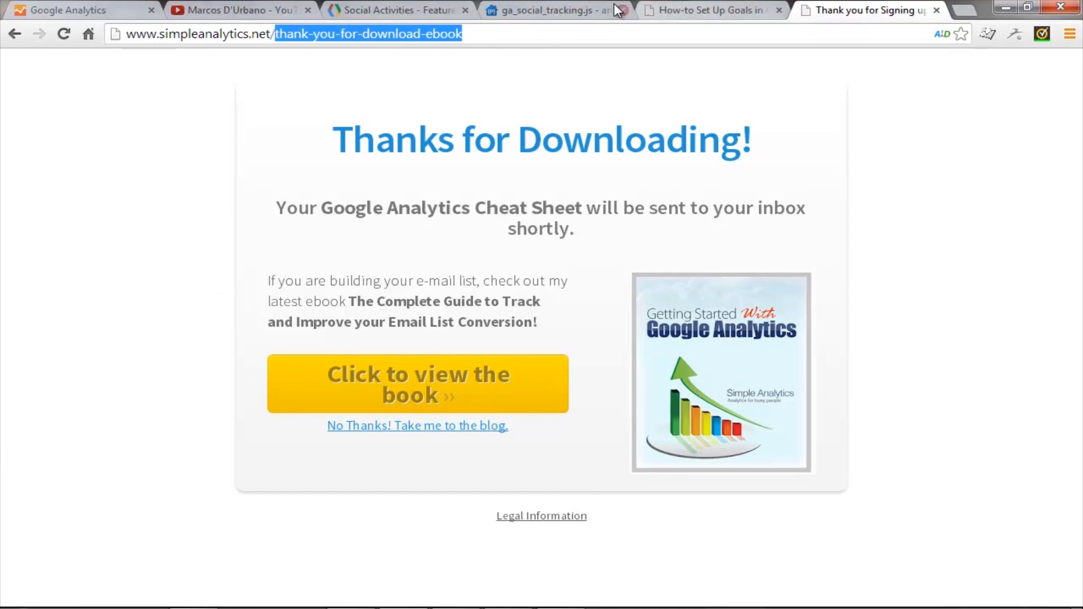
{"action": "left_click", "coordinate": [84, 10]}
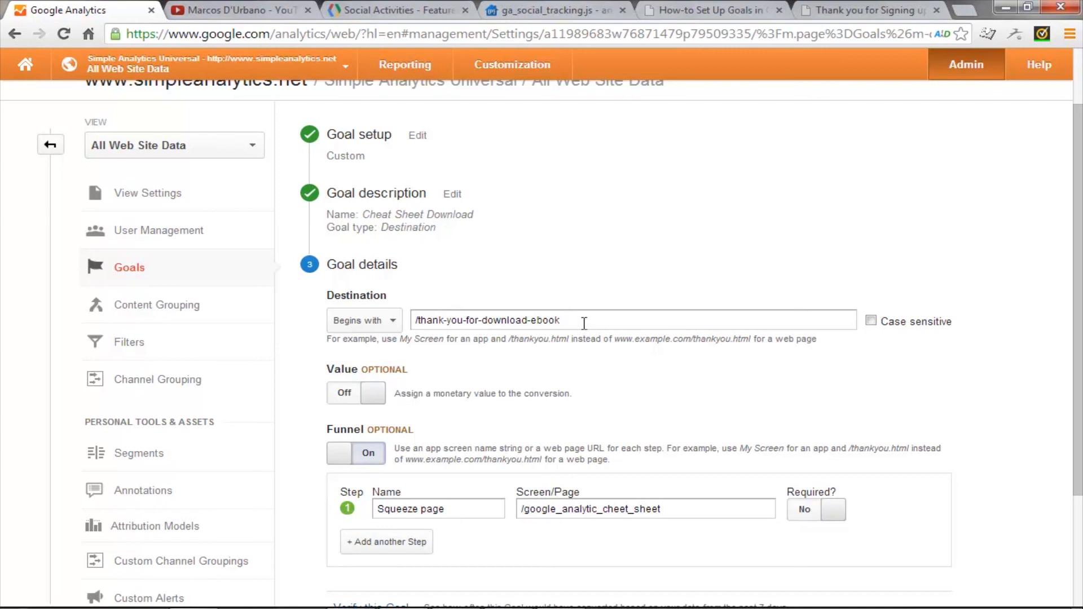
Step: Review the match types available for the goal's destination URL, keeping Begins with
{"action": "left_click", "coordinate": [387, 321]}
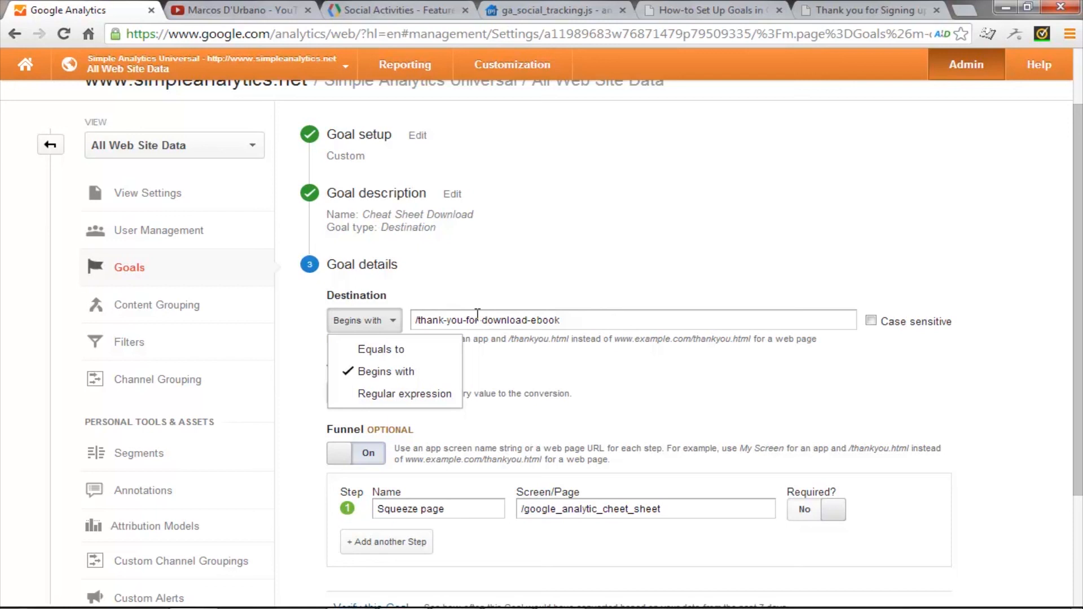
{"action": "left_click", "coordinate": [564, 327]}
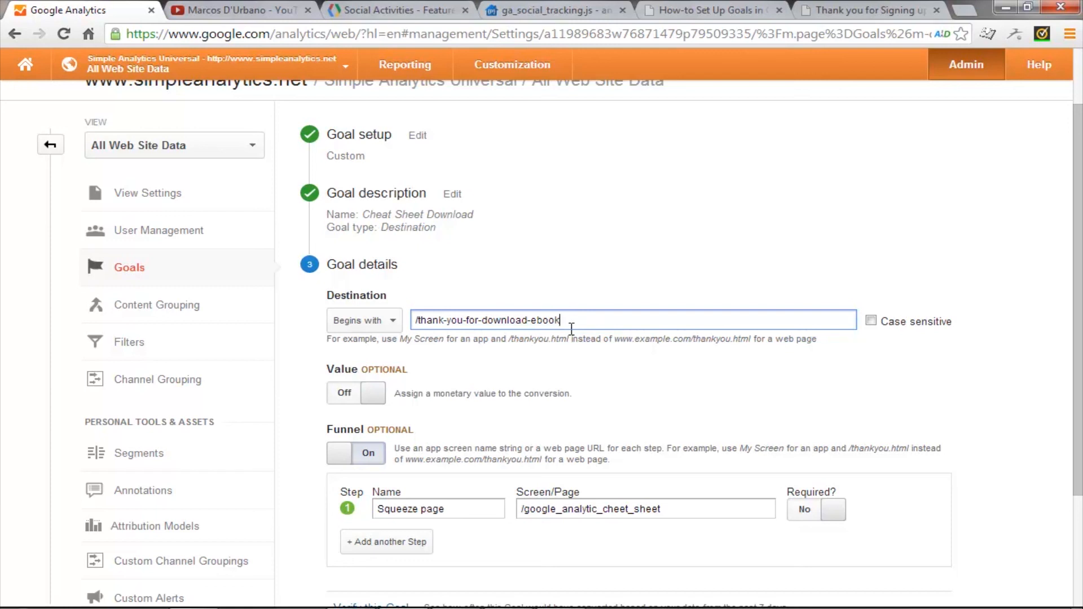
{"action": "left_click", "coordinate": [358, 320]}
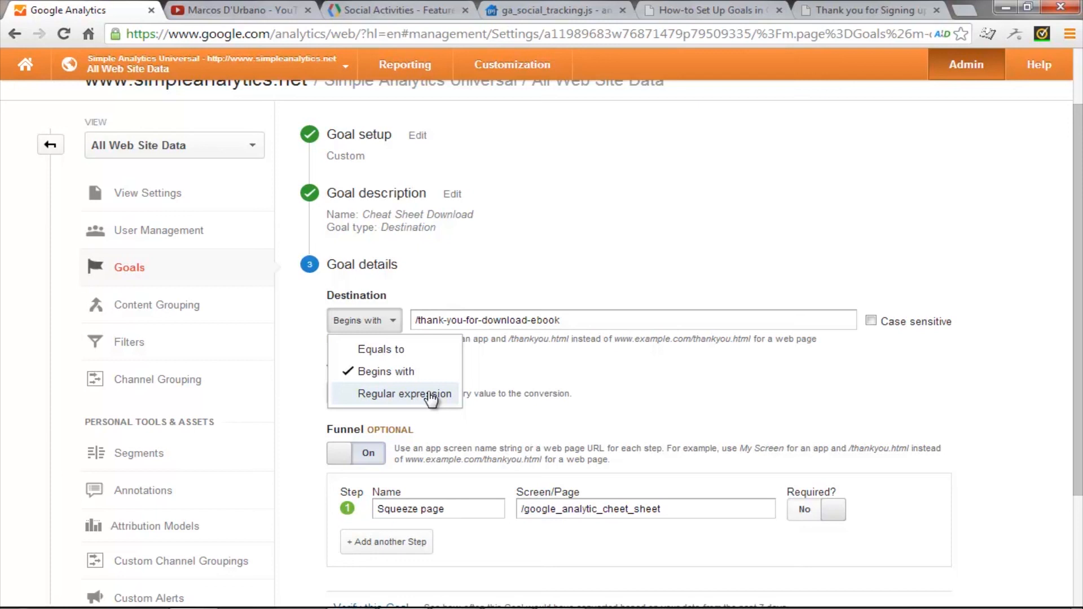
{"action": "left_click", "coordinate": [610, 325]}
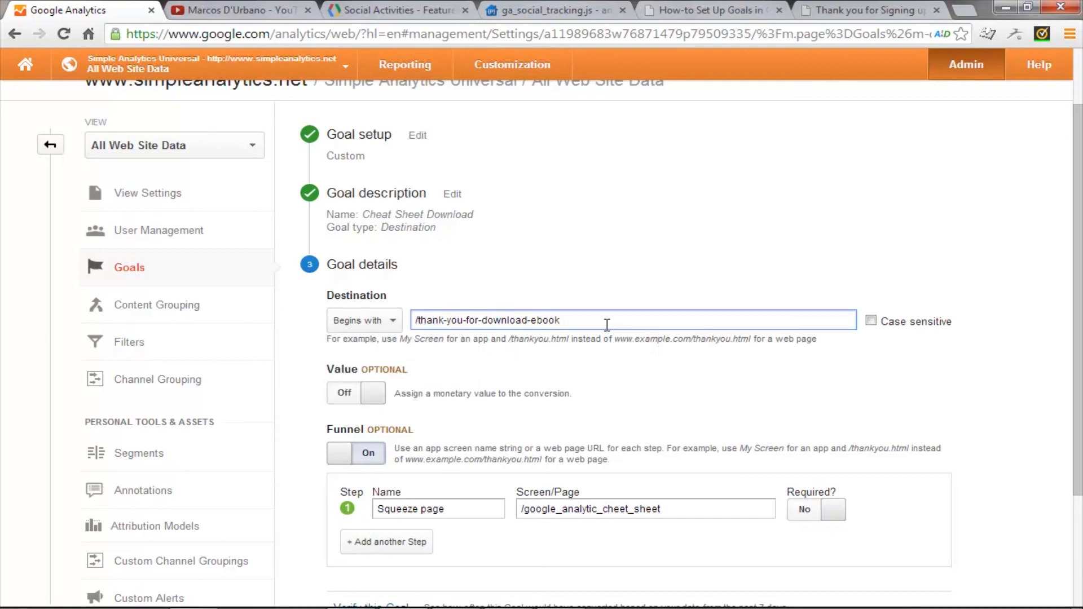
Step: Turn on the goal's monetary value and set it to 1 USD
{"action": "scroll", "coordinate": [490, 342], "scroll_direction": "down", "scroll_amount": 2}
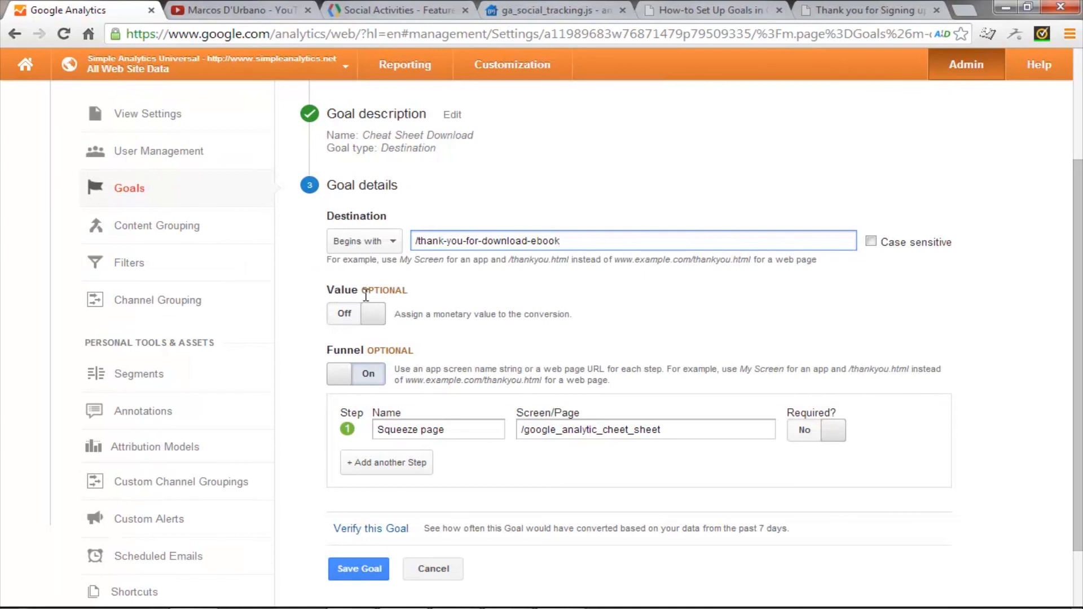
{"action": "left_click", "coordinate": [348, 314]}
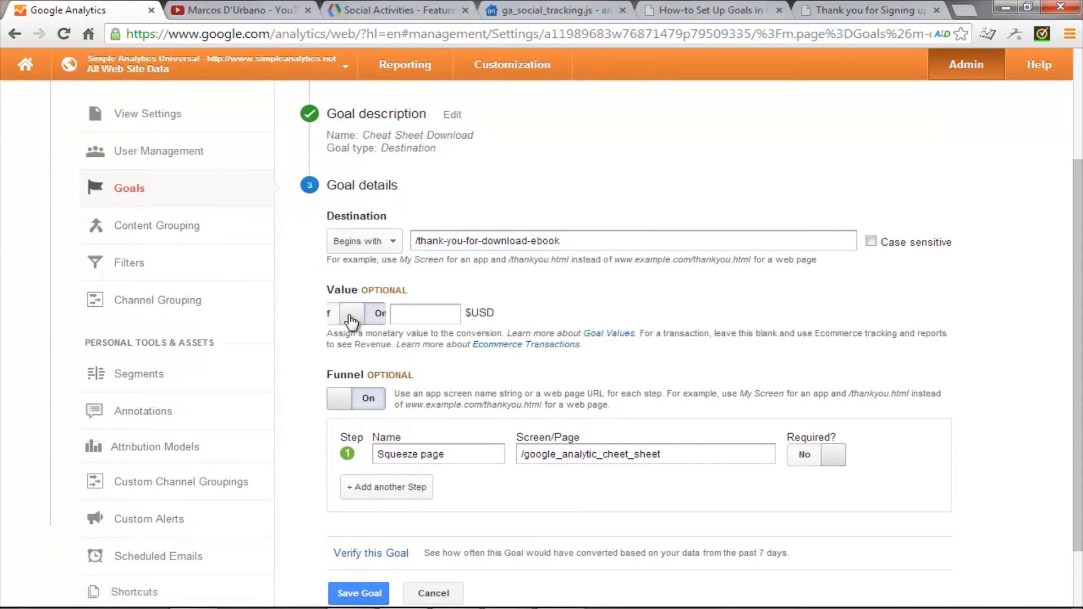
{"action": "left_click", "coordinate": [428, 311]}
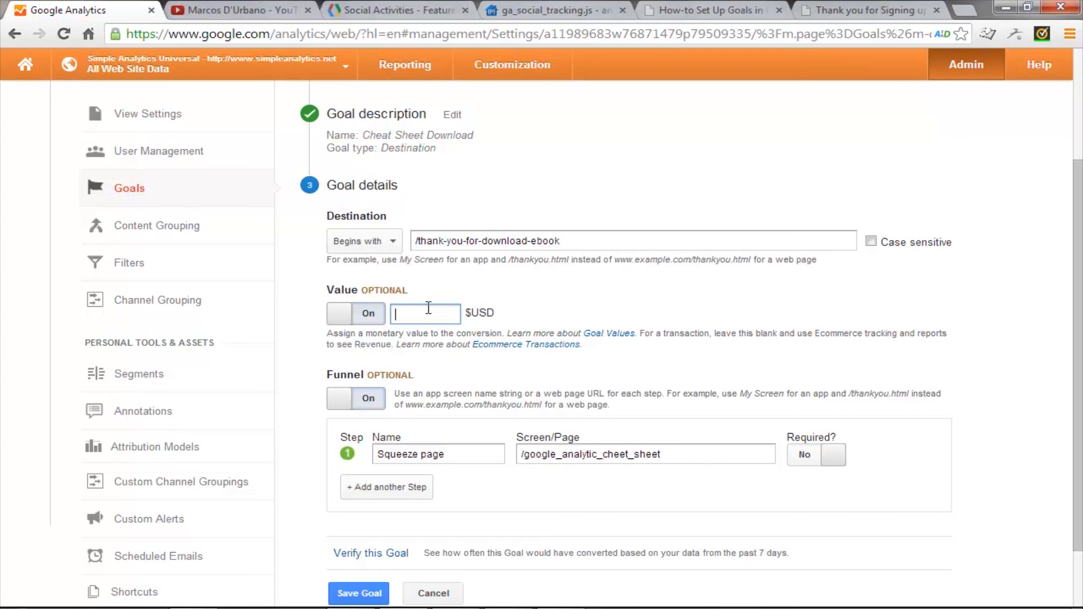
{"action": "type", "text": "1"}
Step: Verify the goal against the past 7 days of data and discard the goal edits
{"action": "scroll", "coordinate": [378, 333], "scroll_direction": "down", "scroll_amount": 2}
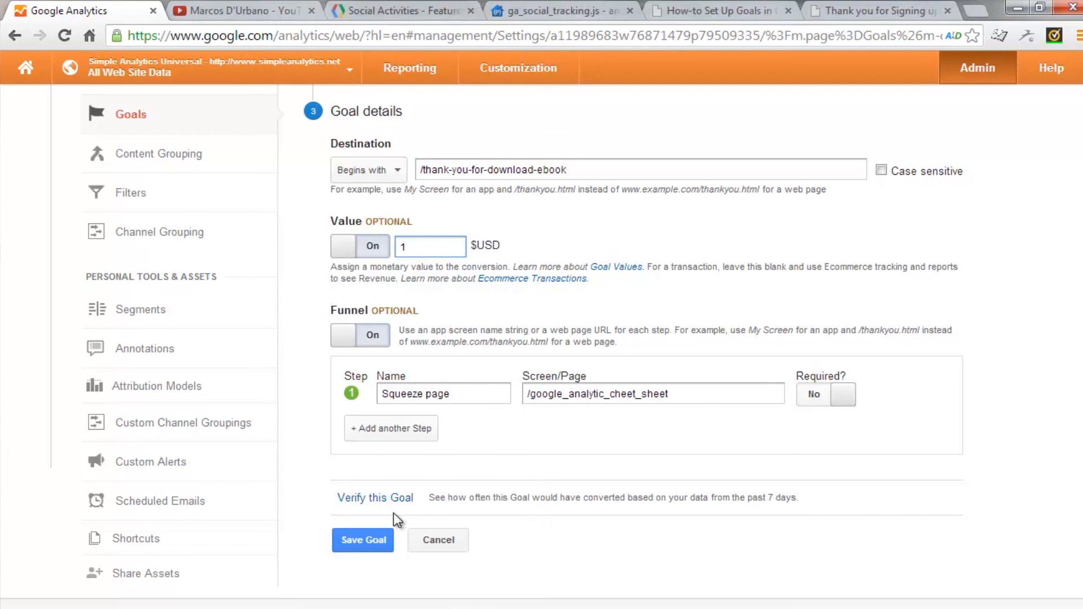
{"action": "left_click", "coordinate": [374, 499]}
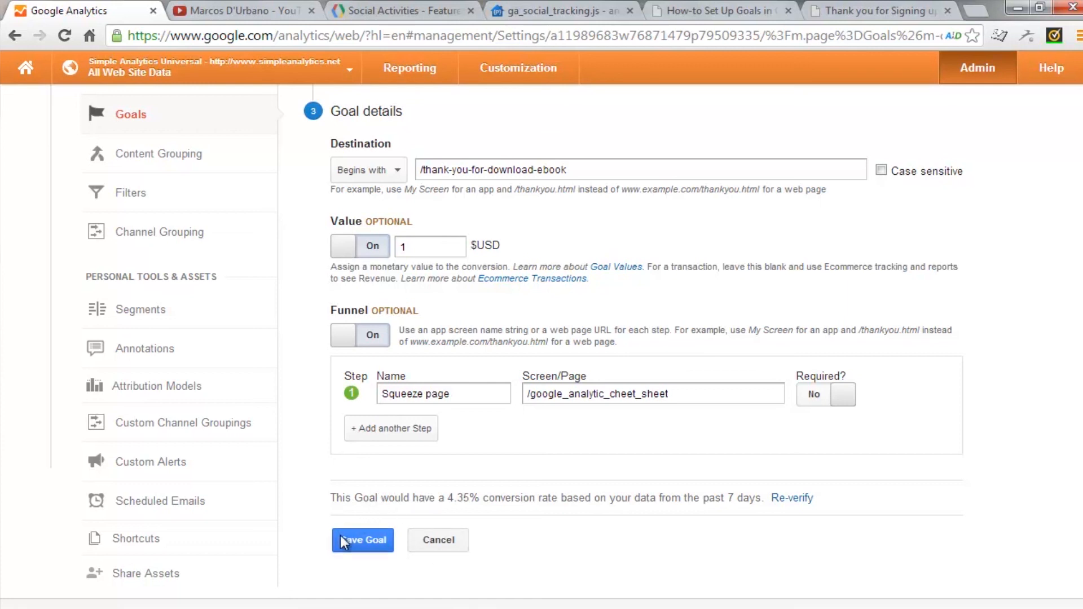
{"action": "left_click", "coordinate": [432, 541]}
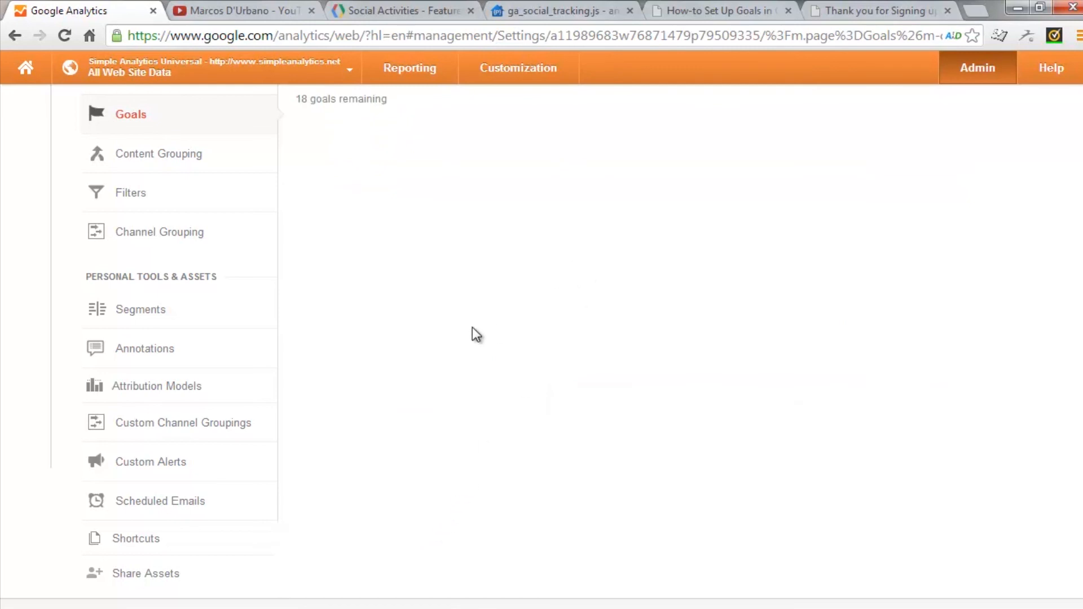
Step: Open the Real-Time Conversions report
{"action": "left_click", "coordinate": [416, 69]}
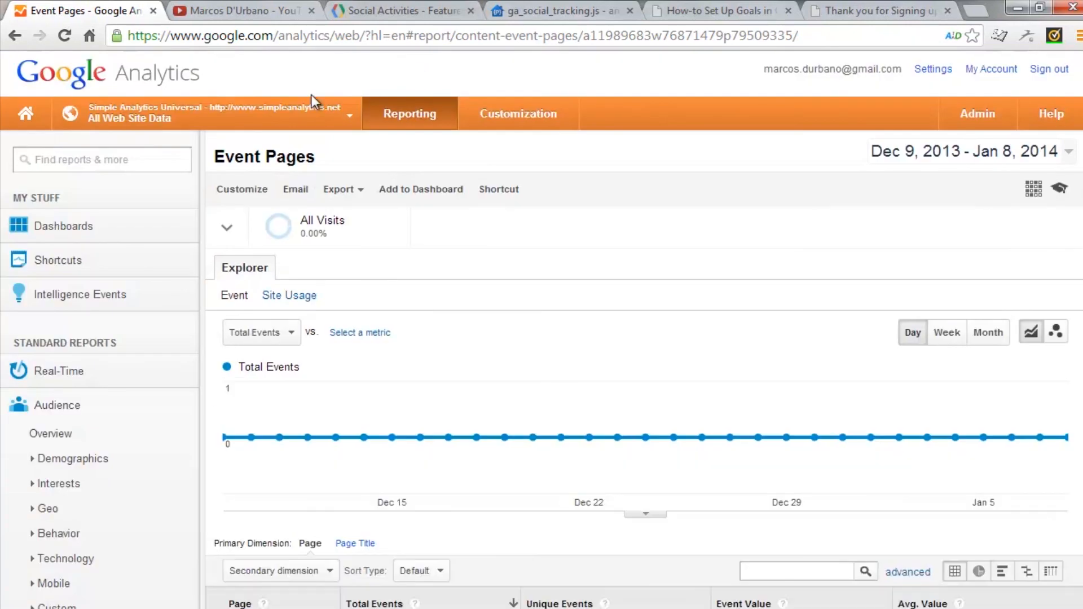
{"action": "left_click", "coordinate": [69, 372]}
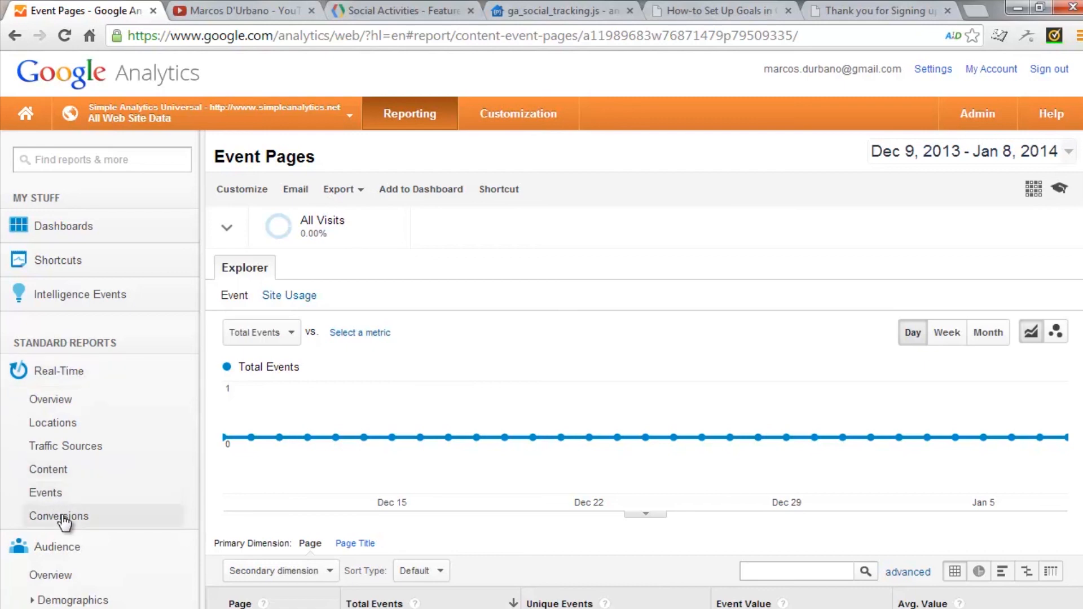
{"action": "left_click", "coordinate": [33, 515]}
Step: Reload the thank-you-for-download-ebook page to trigger a goal conversion and return to the real-time Conversions report
{"action": "left_click", "coordinate": [858, 11]}
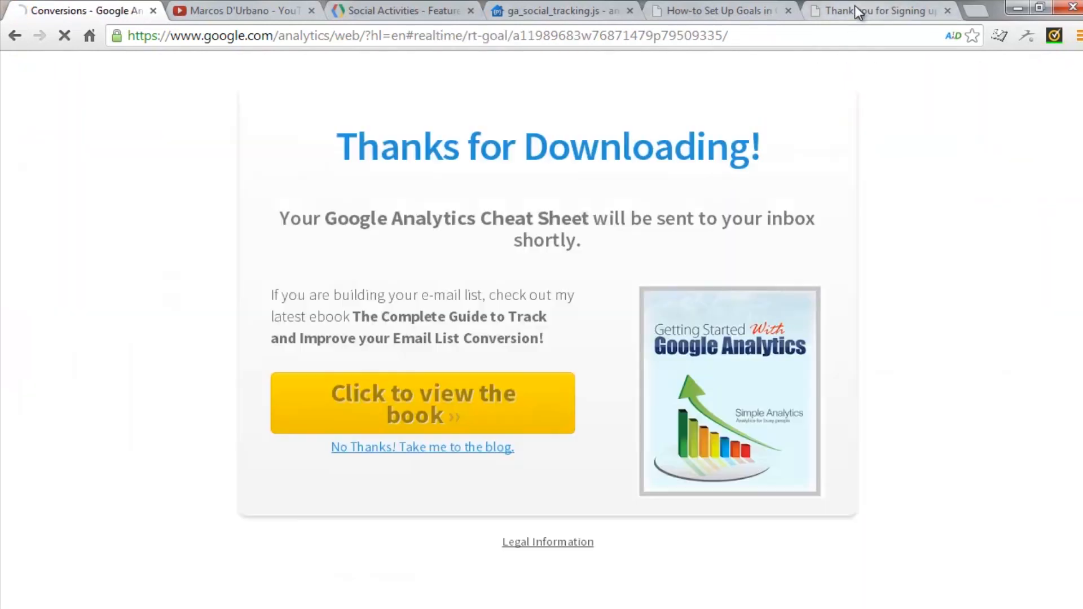
{"action": "left_click", "coordinate": [208, 34]}
{"action": "left_click", "coordinate": [472, 32]}
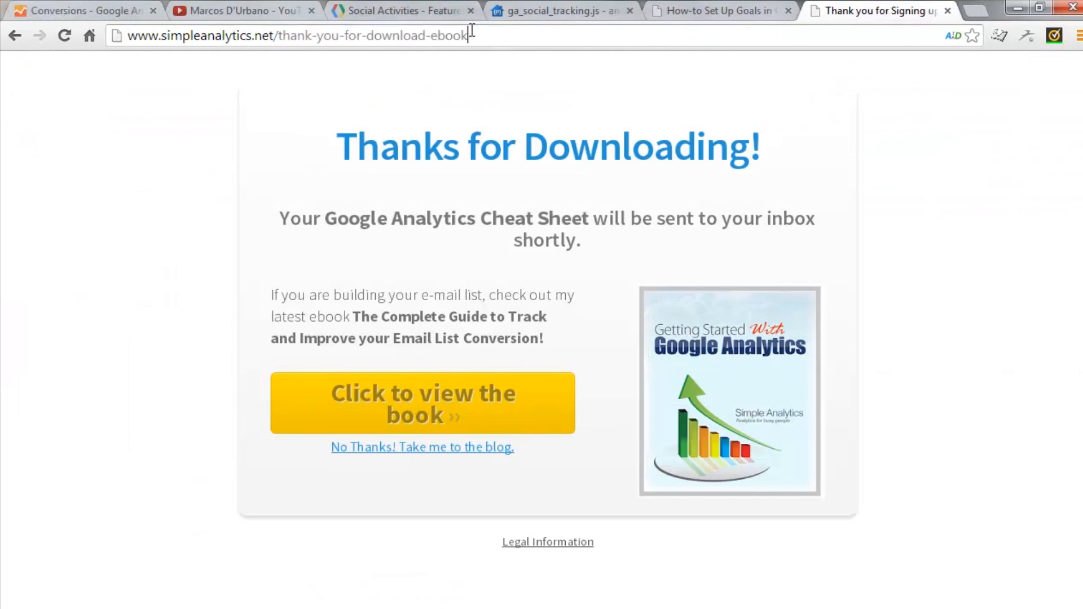
{"action": "key", "text": "Return"}
{"action": "left_click", "coordinate": [111, 12]}
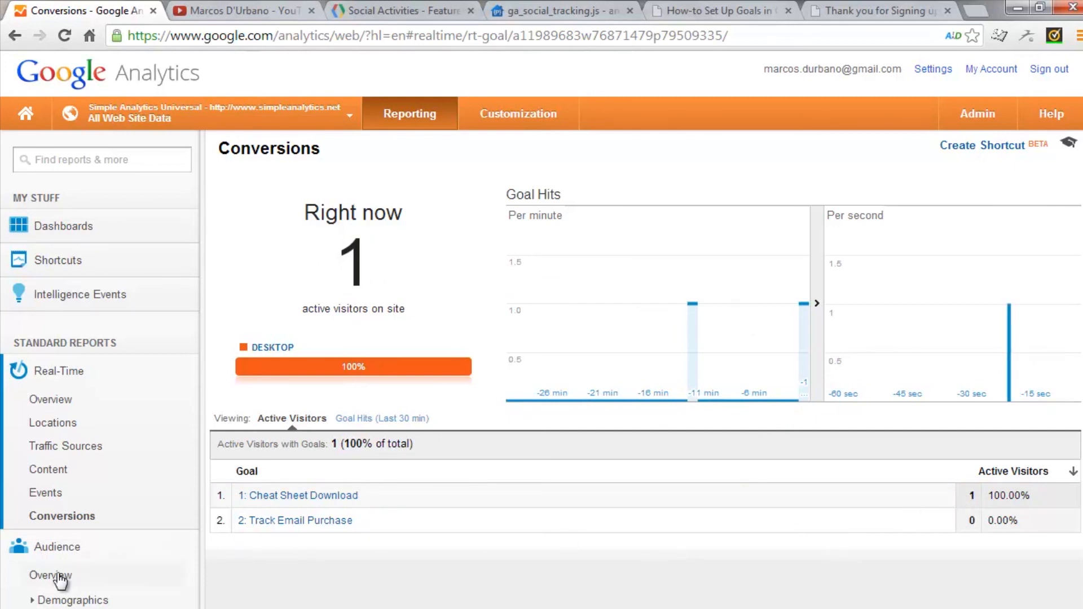
Step: Open the Funnel Visualization report for conversion goals and examine the Cheat Sheet Download funnel
{"action": "scroll", "coordinate": [20, 462], "scroll_direction": "down", "scroll_amount": 2}
{"action": "scroll", "coordinate": [39, 454], "scroll_direction": "down", "scroll_amount": 6}
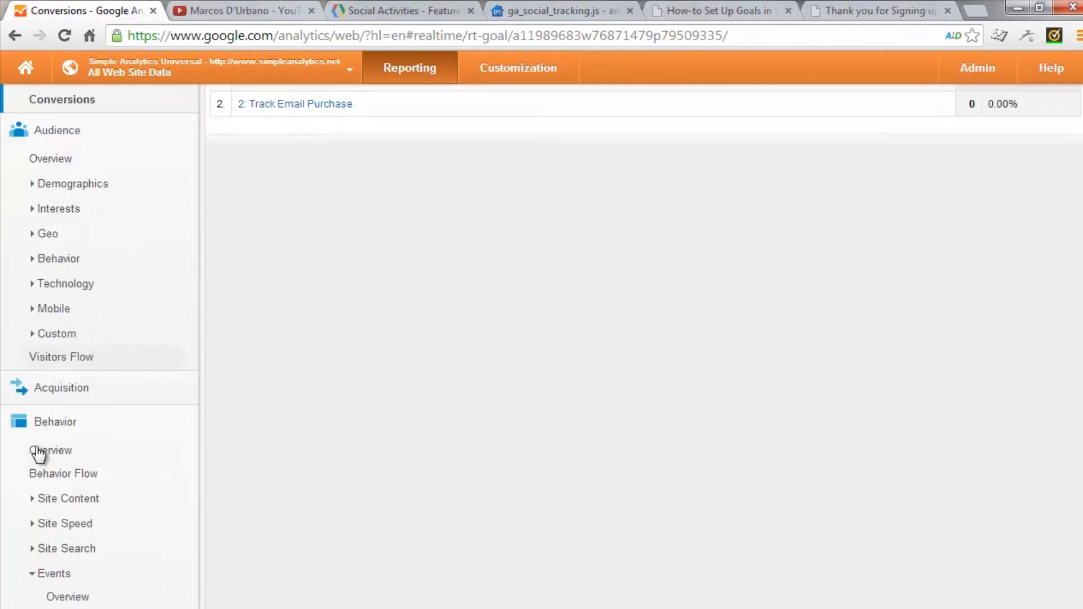
{"action": "scroll", "coordinate": [37, 453], "scroll_direction": "down", "scroll_amount": 3}
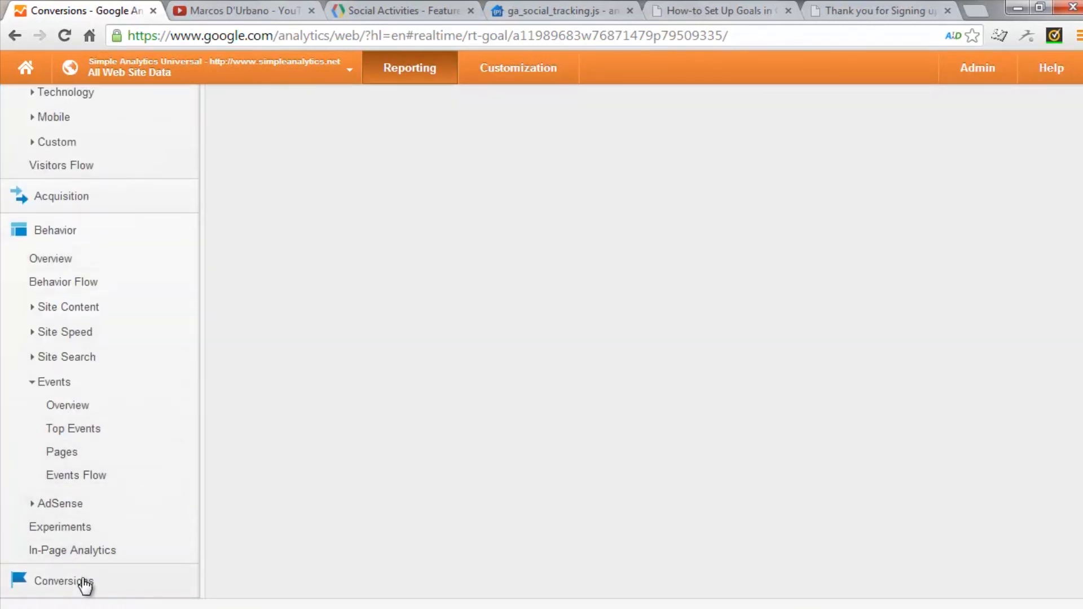
{"action": "scroll", "coordinate": [158, 515], "scroll_direction": "up", "scroll_amount": 1}
{"action": "scroll", "coordinate": [157, 519], "scroll_direction": "down", "scroll_amount": 1}
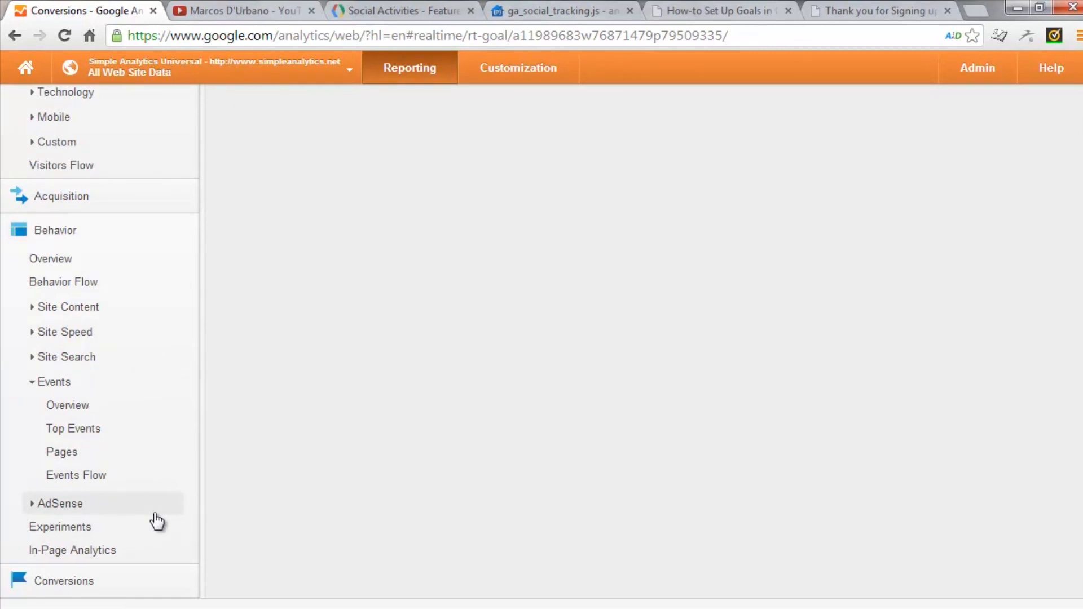
{"action": "left_click", "coordinate": [76, 582]}
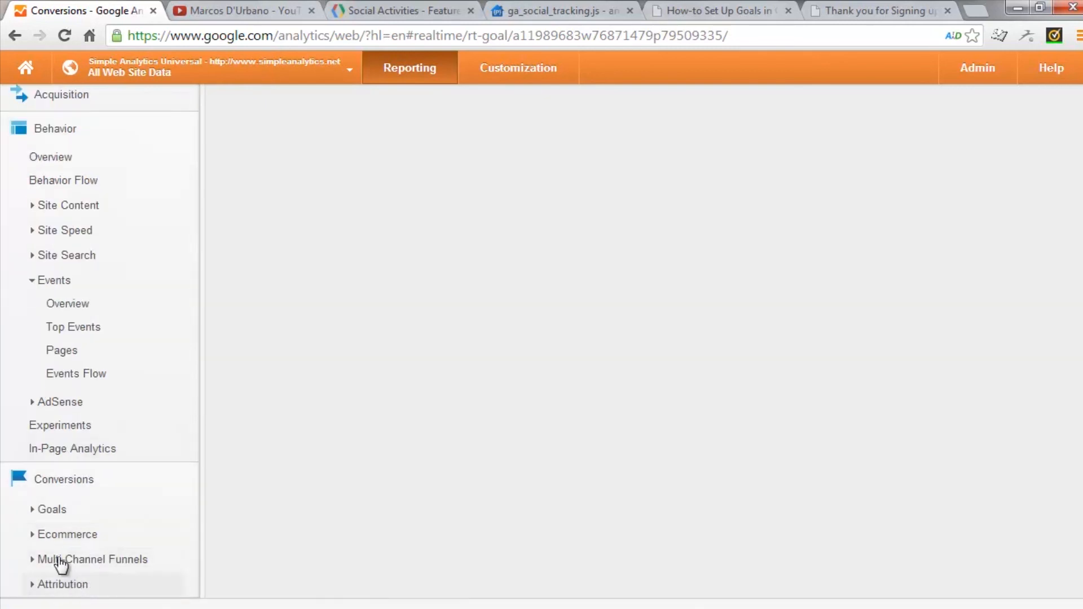
{"action": "left_click", "coordinate": [53, 511]}
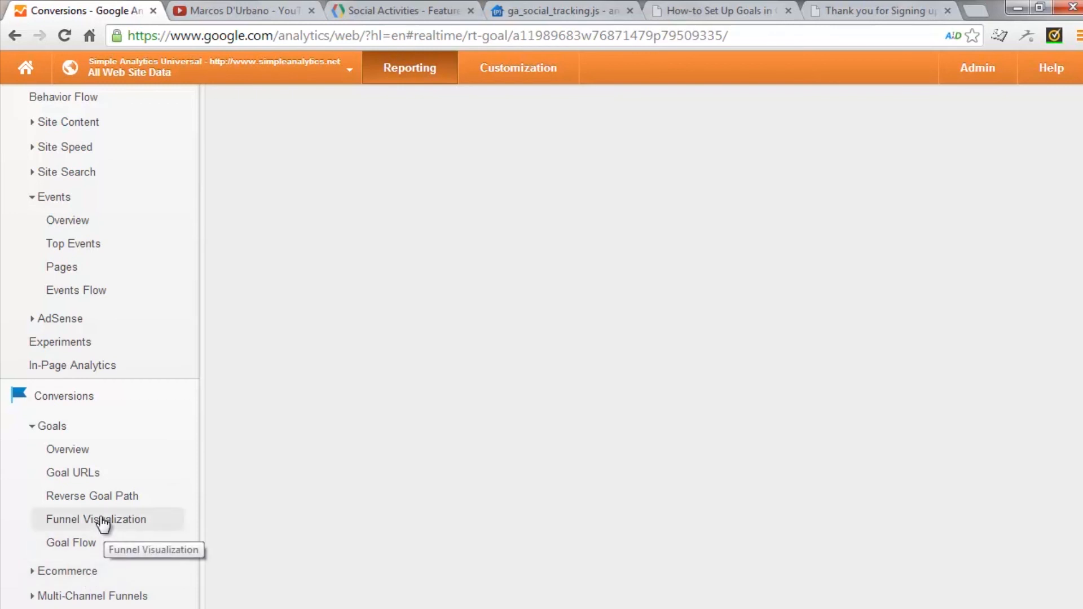
{"action": "left_click", "coordinate": [100, 520]}
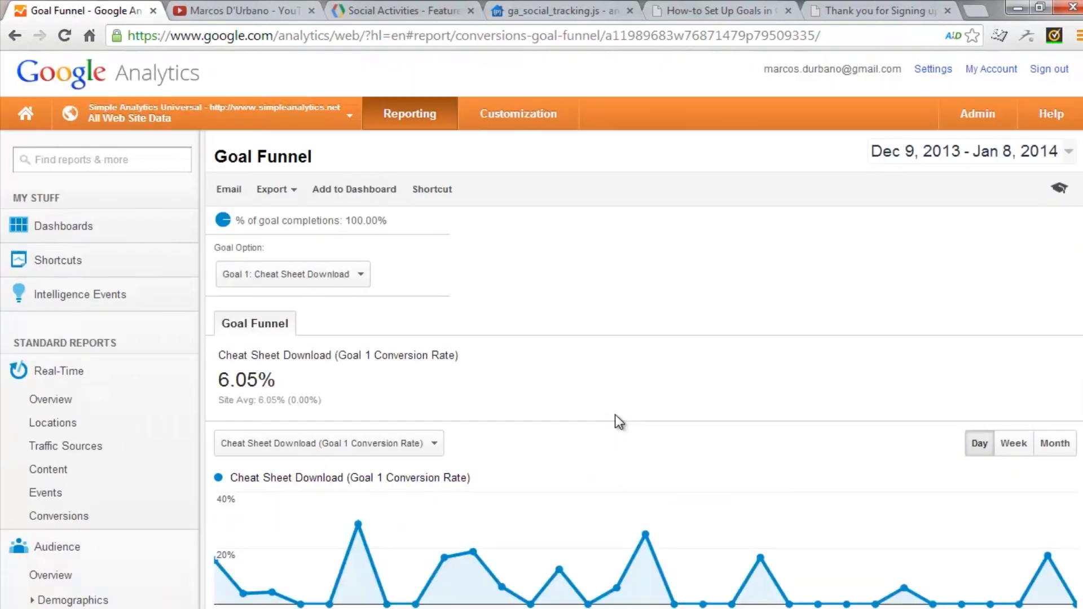
{"action": "scroll", "coordinate": [615, 423], "scroll_direction": "down", "scroll_amount": 3}
{"action": "scroll", "coordinate": [616, 422], "scroll_direction": "down", "scroll_amount": 6}
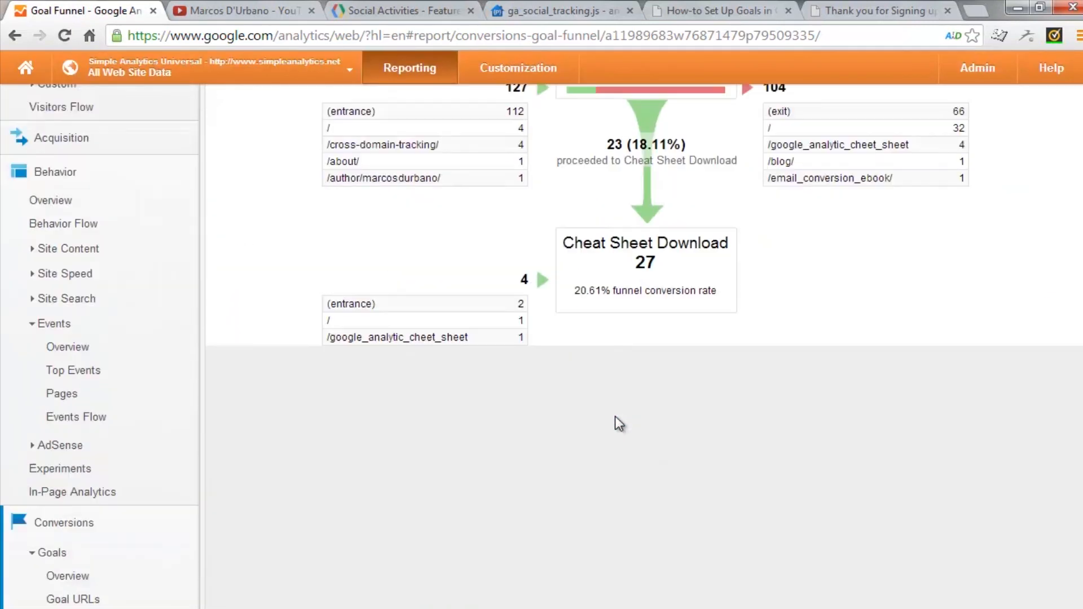